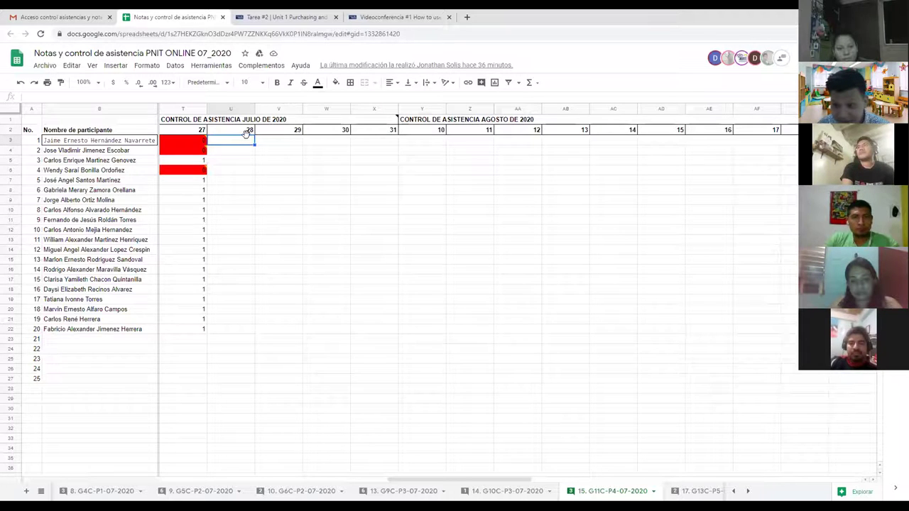
Enter the July 28 attendance for participants 1 to 4: 0 for numbers 1 and 2, 1 for numbers 3 and 4.
{"action": "type", "text": "0"}
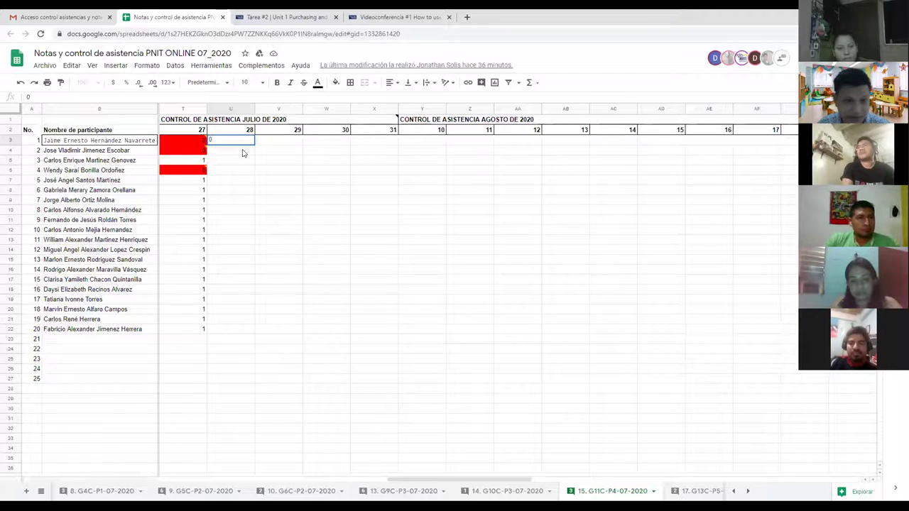
{"action": "key", "text": "Return"}
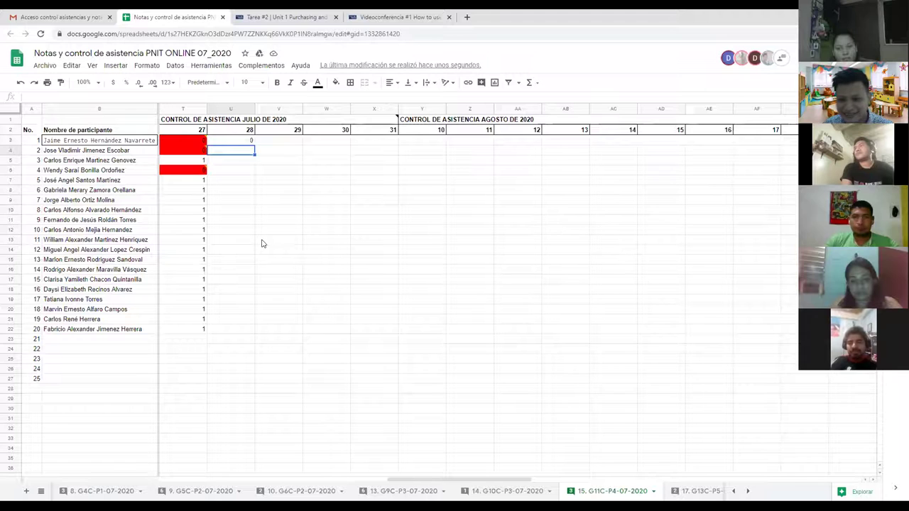
{"action": "type", "text": "0"}
{"action": "key", "text": "Return"}
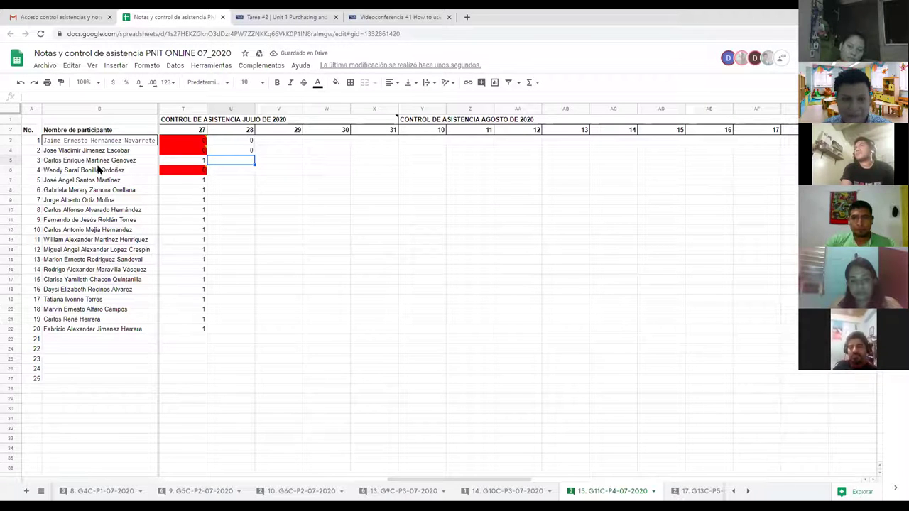
{"action": "mouse_move", "coordinate": [223, 184]}
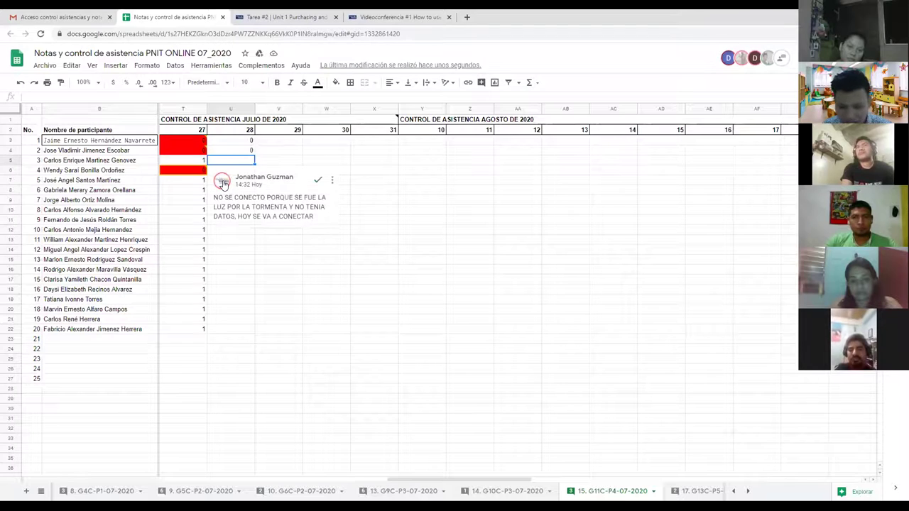
{"action": "type", "text": "1"}
{"action": "key", "text": "Return"}
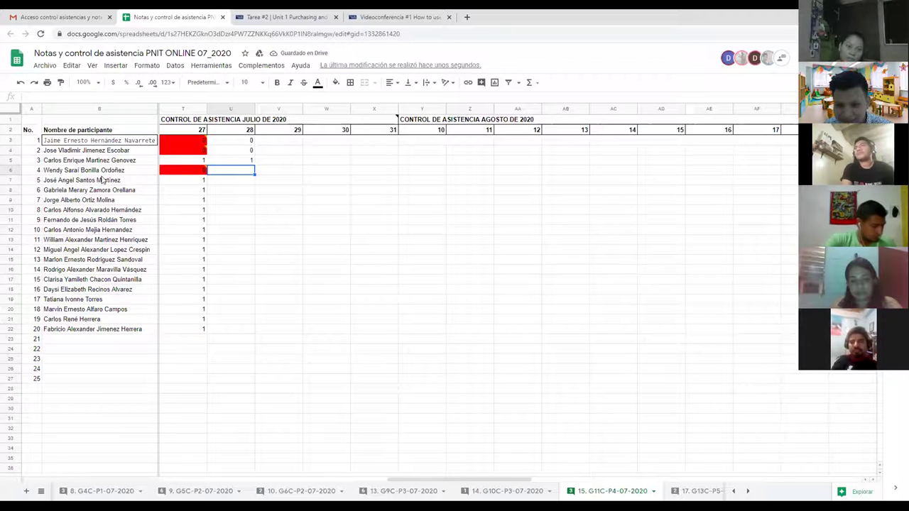
{"action": "type", "text": "1"}
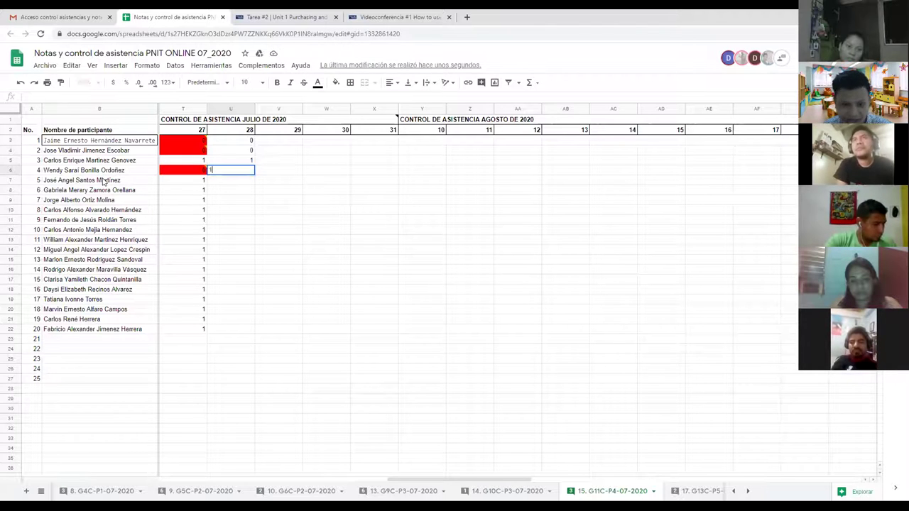
{"action": "key", "text": "Return"}
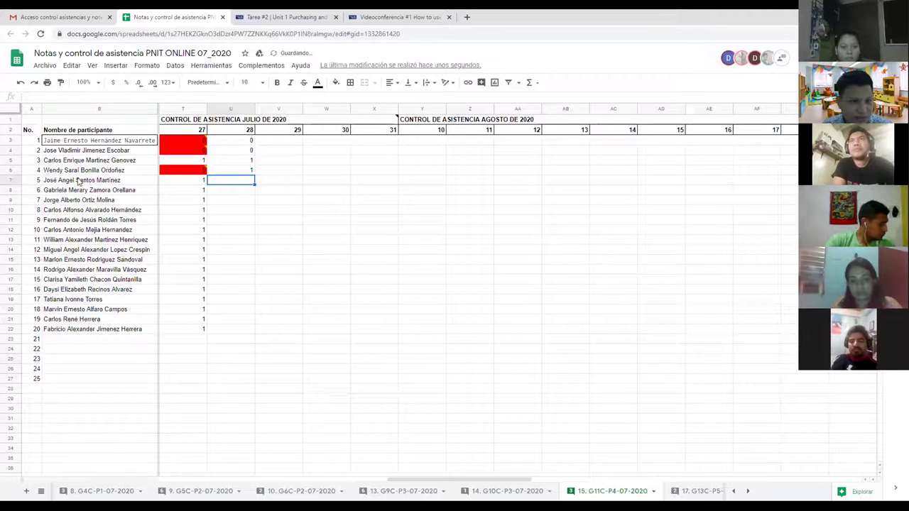
Mark participants 5 to 8 with 1 in the July 28 attendance column.
{"action": "mouse_move", "coordinate": [188, 175]}
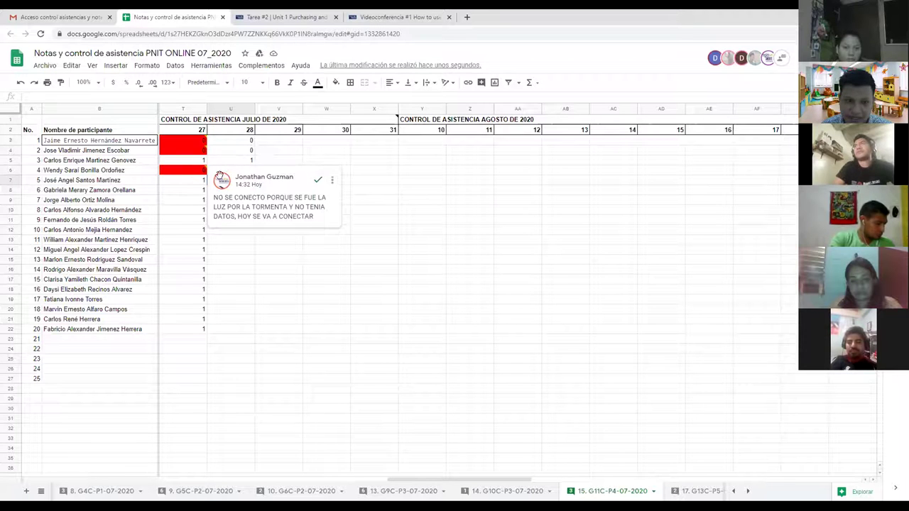
{"action": "type", "text": "1"}
{"action": "key", "text": "Return"}
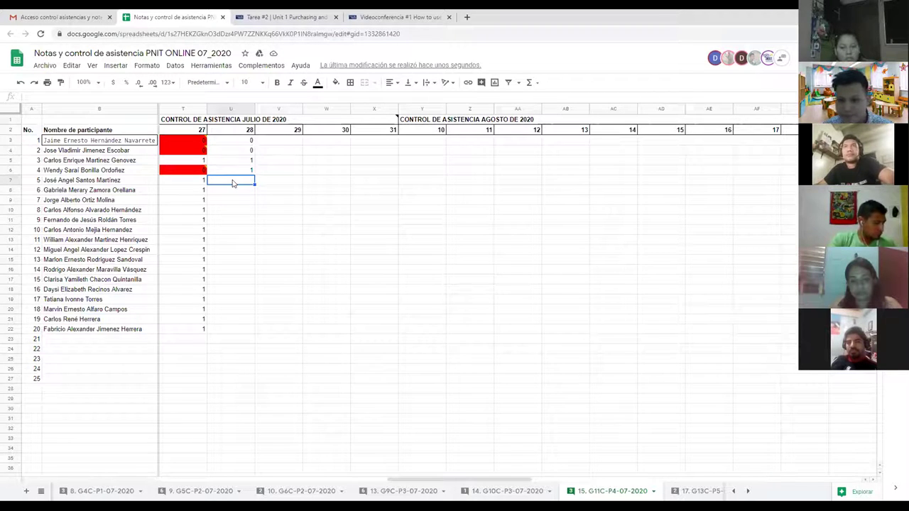
{"action": "type", "text": "1"}
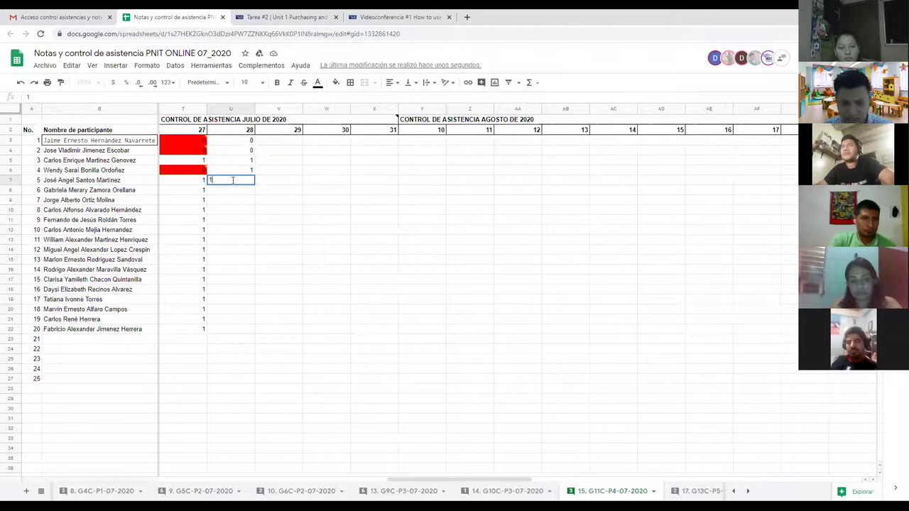
{"action": "key", "text": "Return"}
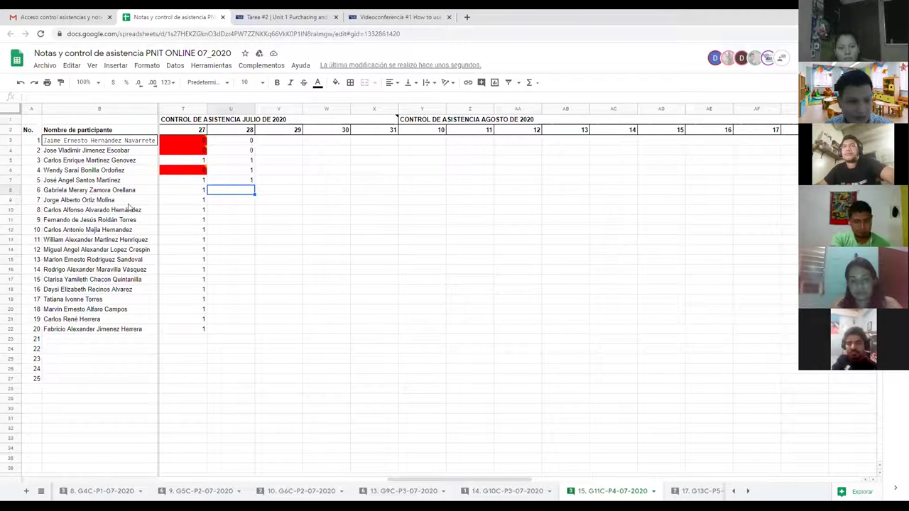
{"action": "type", "text": "1"}
{"action": "key", "text": "Return"}
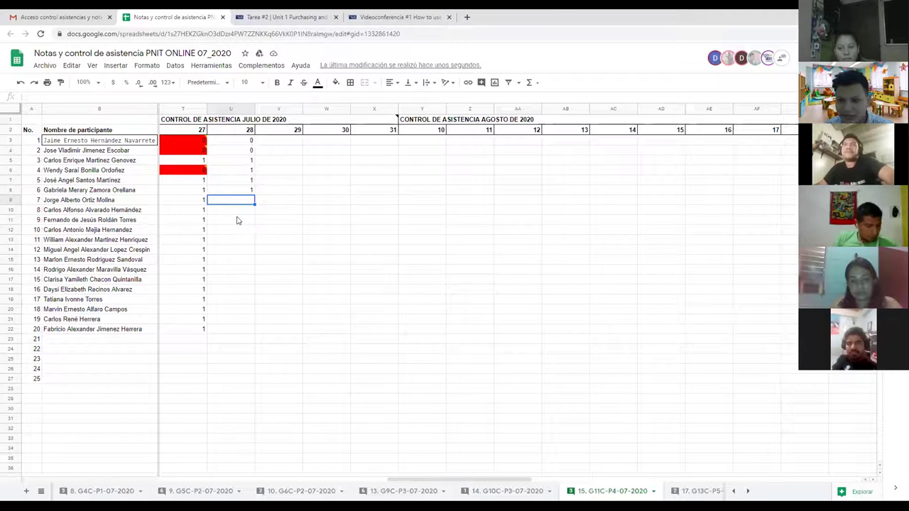
{"action": "type", "text": "1"}
{"action": "key", "text": "Return"}
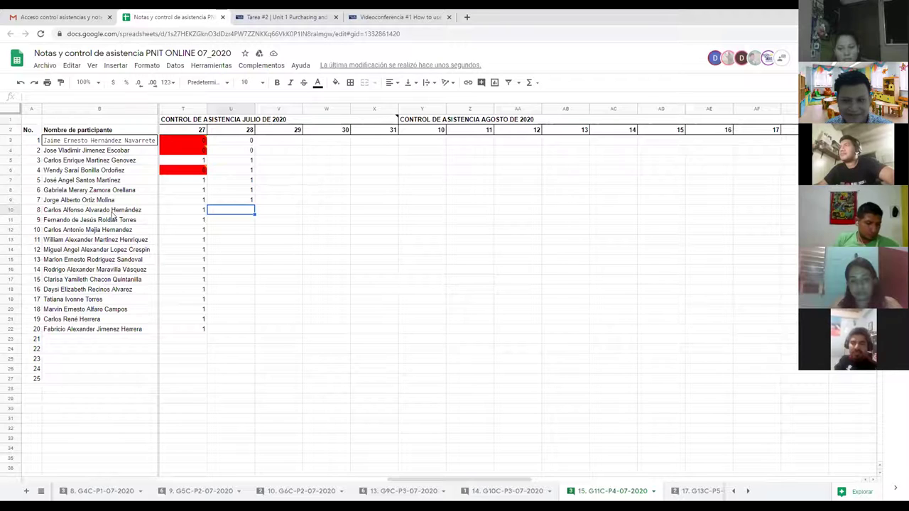
{"action": "type", "text": "1"}
{"action": "key", "text": "Return"}
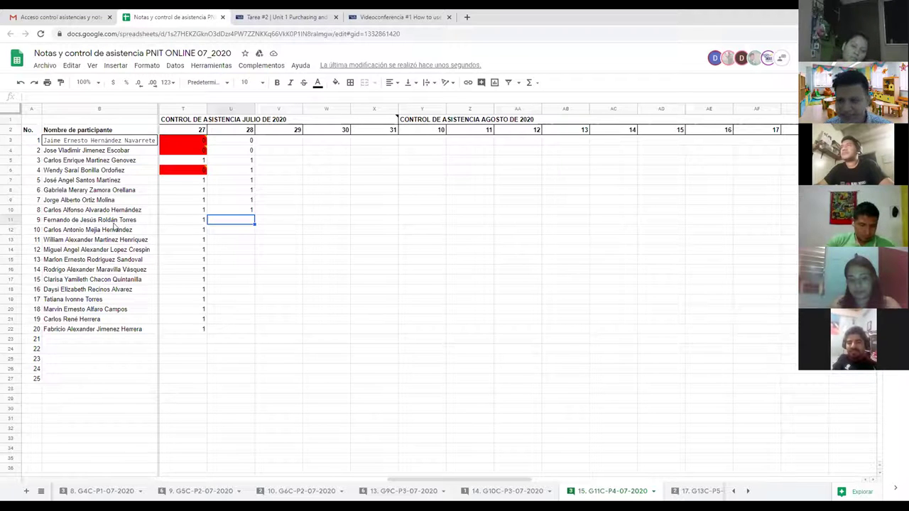
Mark participants 9 and 10 with 0 in the July 28 attendance column.
{"action": "type", "text": "0"}
{"action": "left_click", "coordinate": [225, 231]}
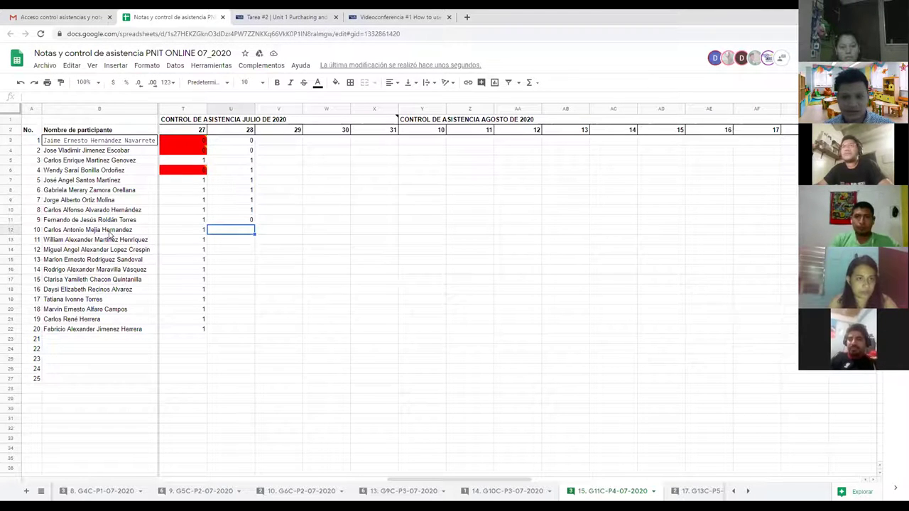
{"action": "type", "text": "0"}
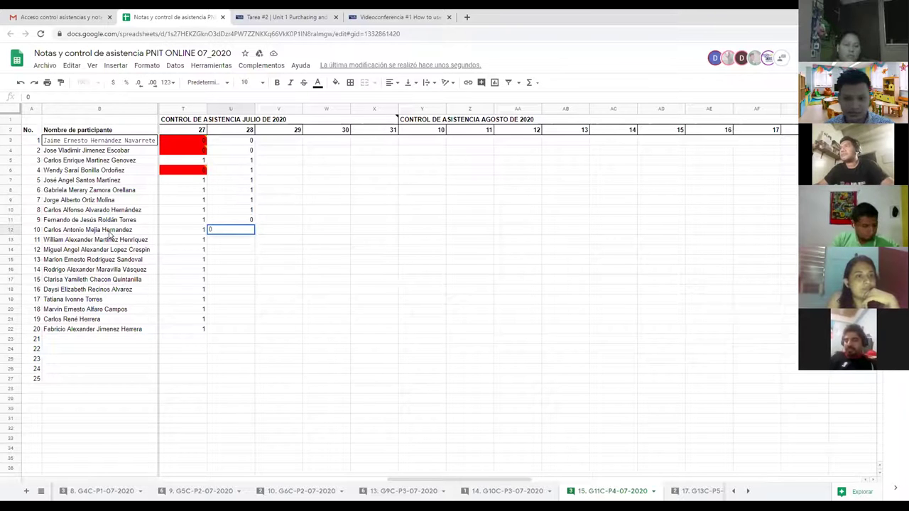
{"action": "left_click", "coordinate": [222, 240]}
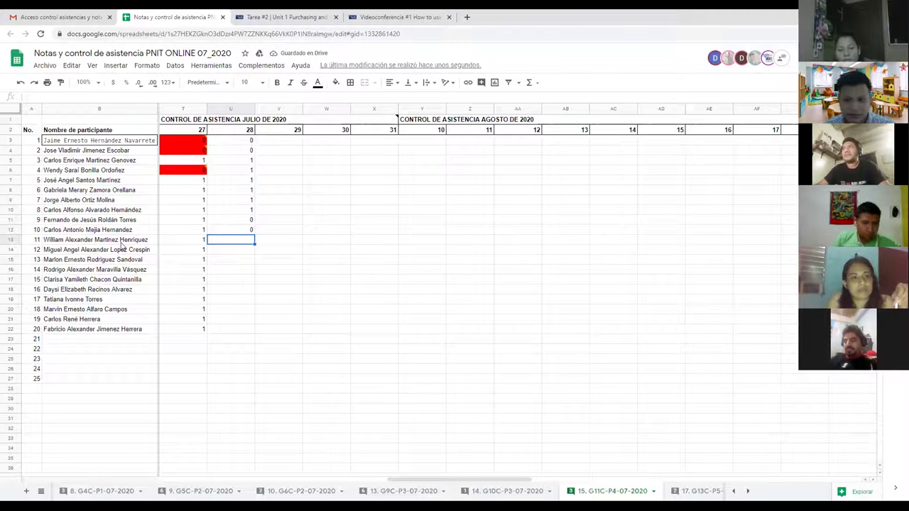
Mark participants 11 to 15 with 1 in the July 28 attendance column.
{"action": "type", "text": "1"}
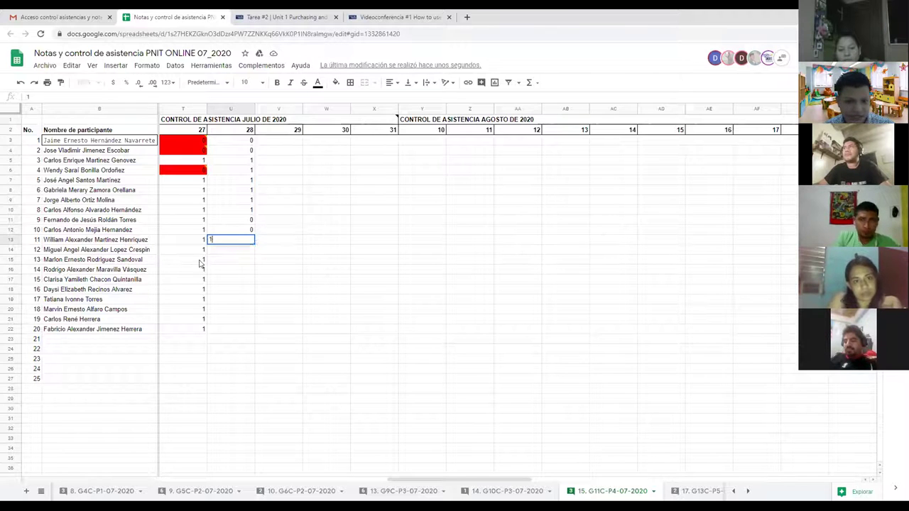
{"action": "key", "text": "Return"}
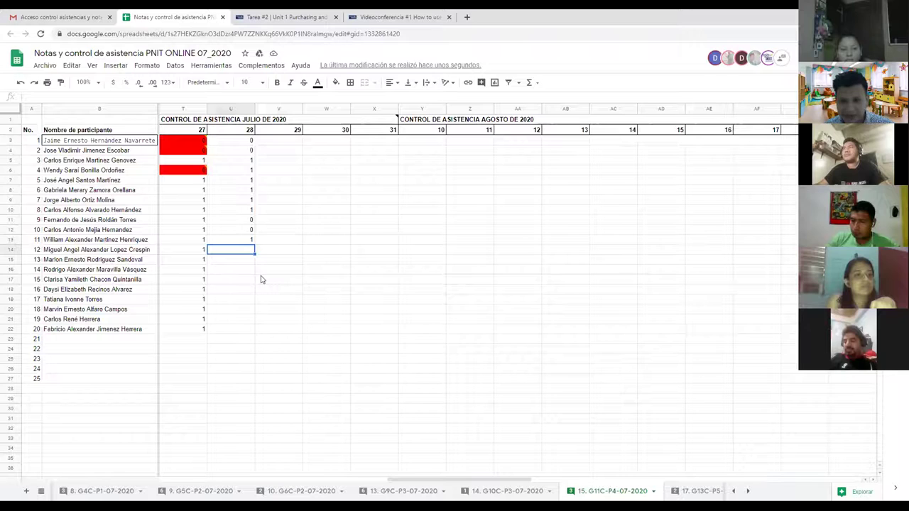
{"action": "type", "text": "1"}
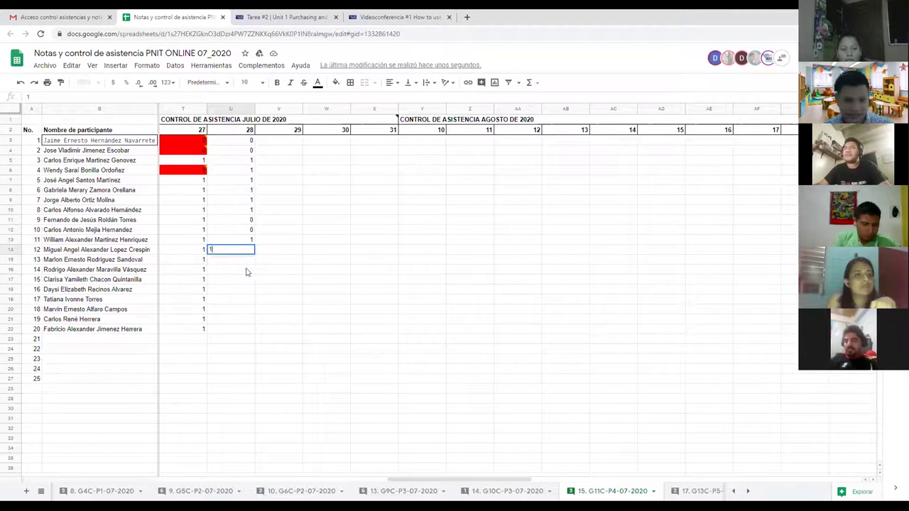
{"action": "key", "text": "Return"}
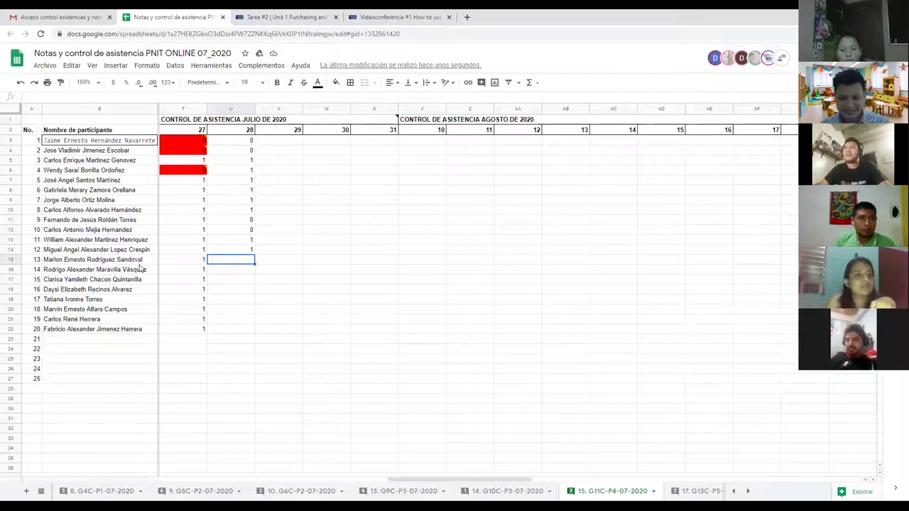
{"action": "type", "text": "1"}
{"action": "key", "text": "Return"}
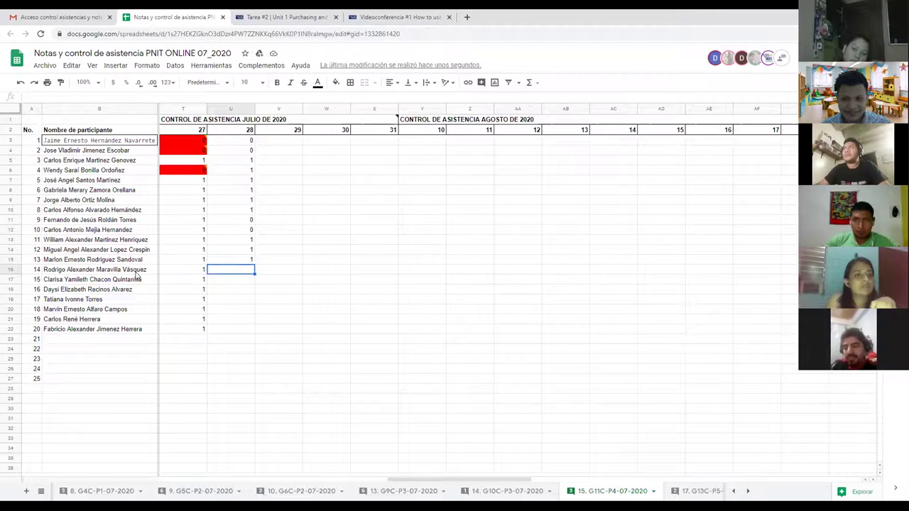
{"action": "type", "text": "1"}
{"action": "left_click", "coordinate": [221, 279]}
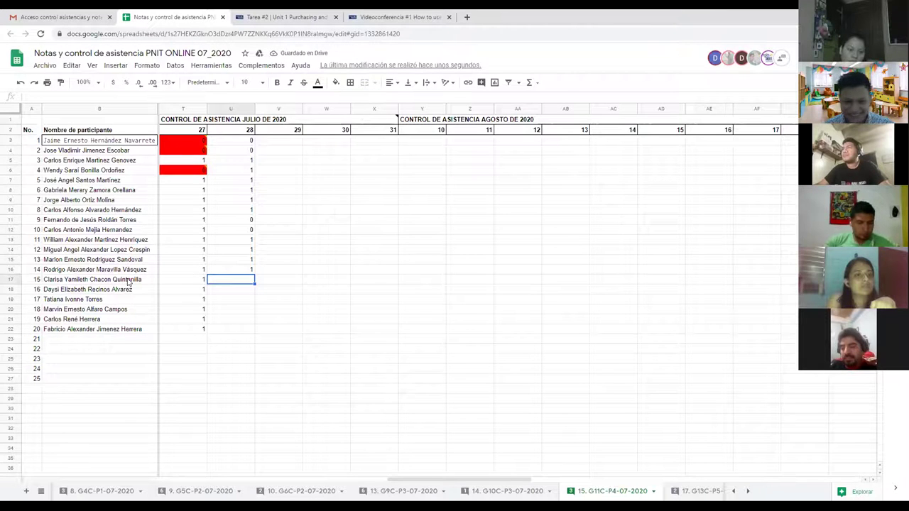
{"action": "type", "text": "1"}
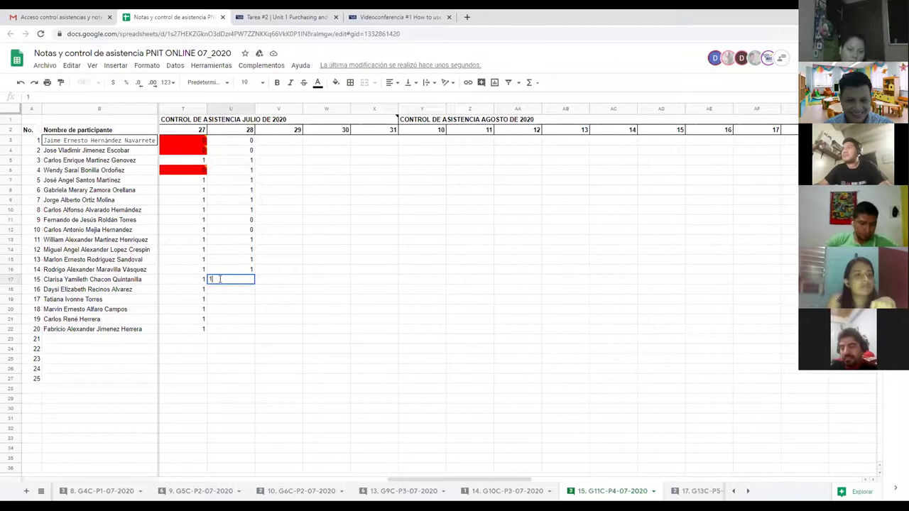
{"action": "left_click", "coordinate": [228, 290]}
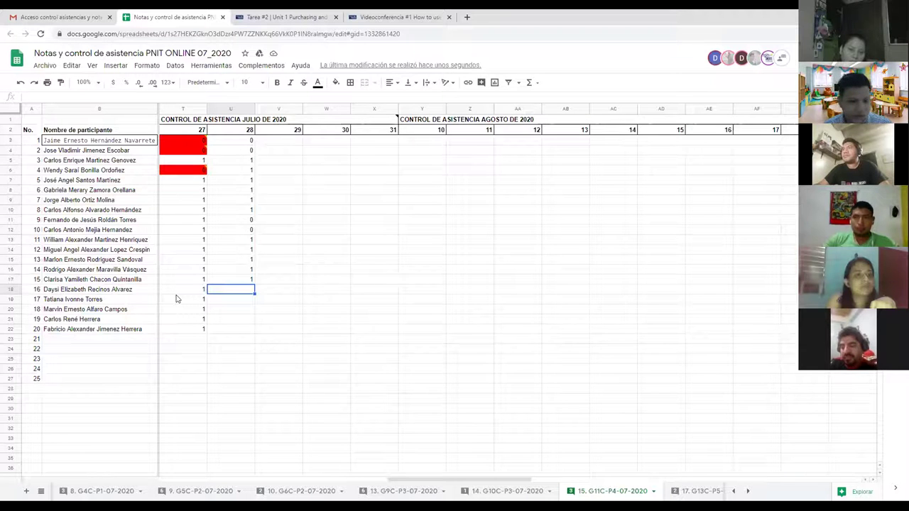
Enter the July 28 attendance for participants 16 to 18: 0 for number 16, 1 for numbers 17 and 18.
{"action": "type", "text": "0"}
{"action": "key", "text": "Return"}
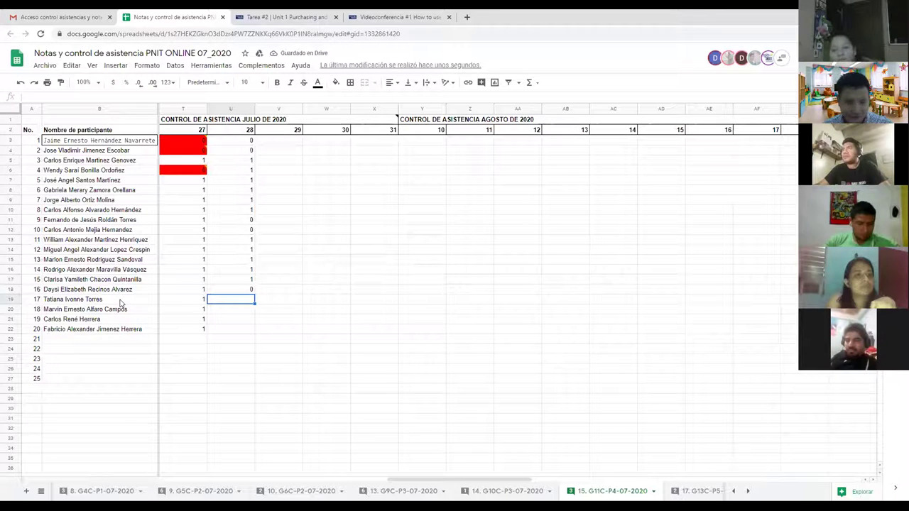
{"action": "type", "text": "1"}
{"action": "key", "text": "Return"}
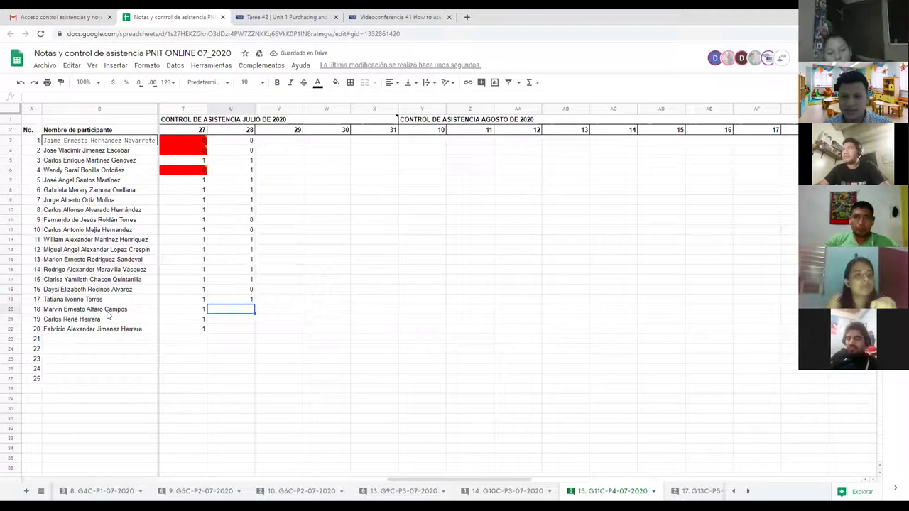
{"action": "type", "text": "1"}
{"action": "key", "text": "Return"}
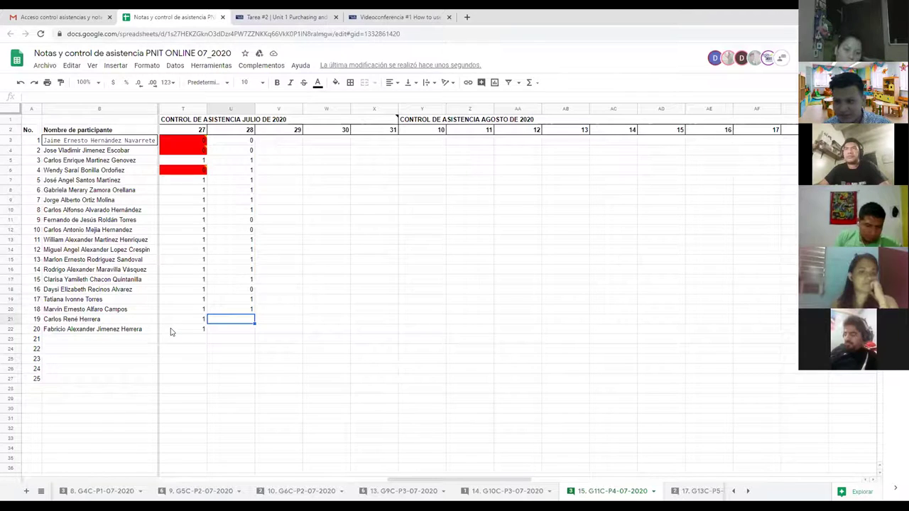
Enter the July 28 attendance for the last two participants: 0 for number 19 and 1 for number 20.
{"action": "type", "text": "0"}
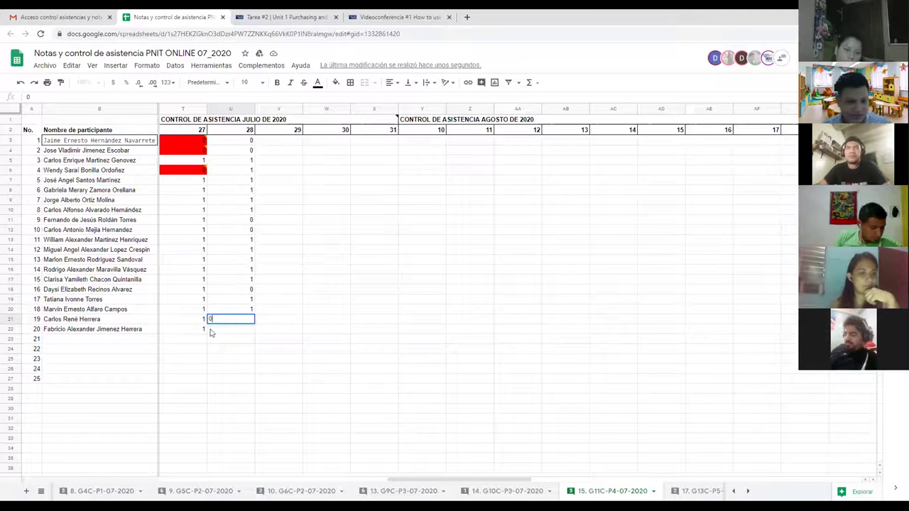
{"action": "left_click", "coordinate": [237, 328]}
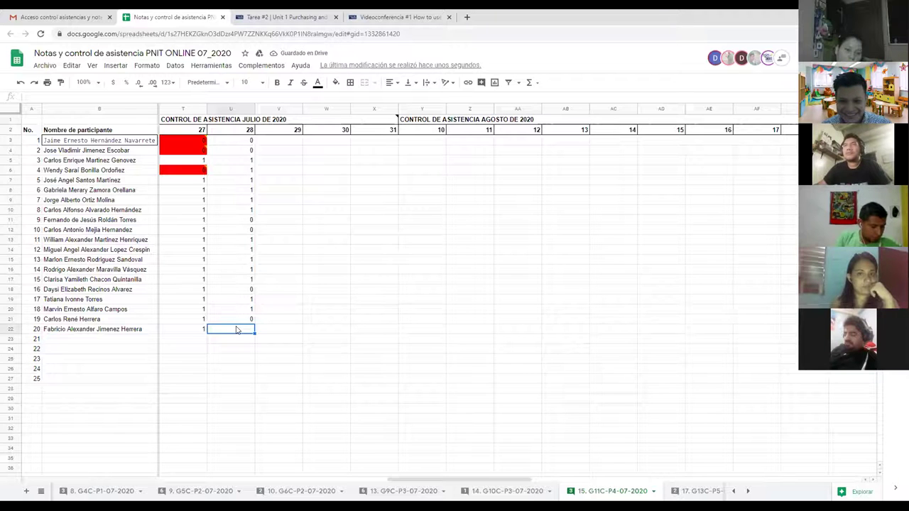
{"action": "type", "text": "1"}
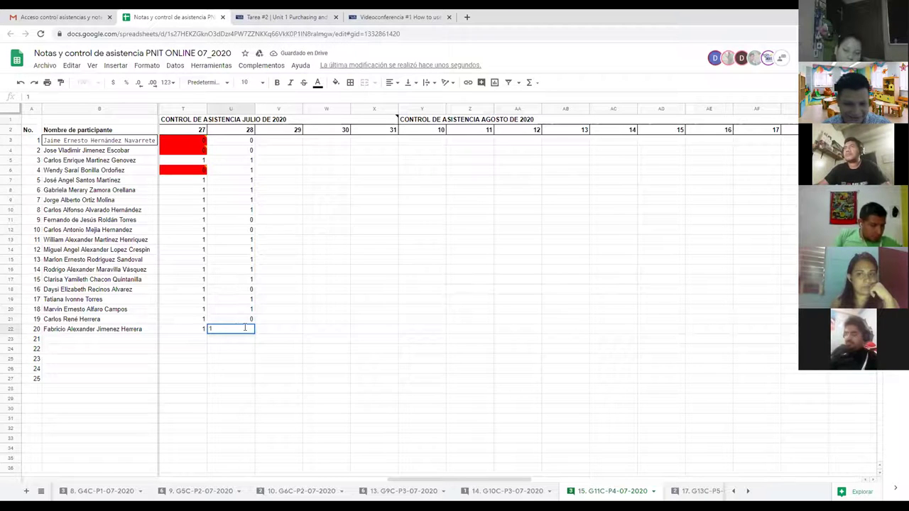
{"action": "key", "text": "Tab"}
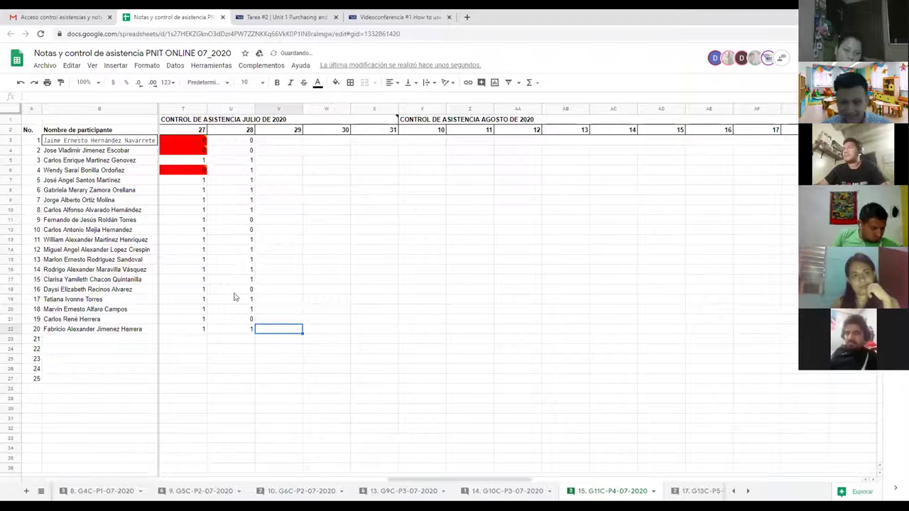